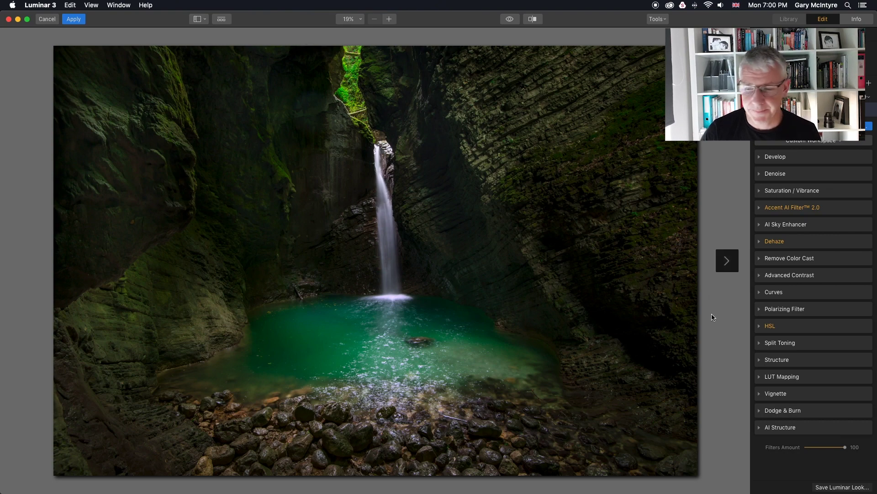
# Step: Expand the AI Structure filter to reveal its Amount and Boost sliders
pyautogui.click(759, 428)
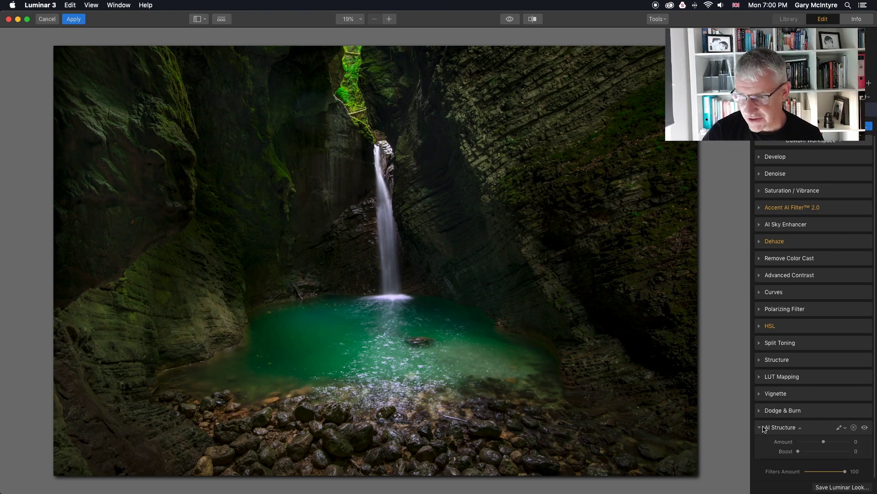
# Step: Raise AI Structure Amount to 84 and toggle the filter off and on to compare
pyautogui.moveTo(824, 441); pyautogui.dragTo(848, 444)
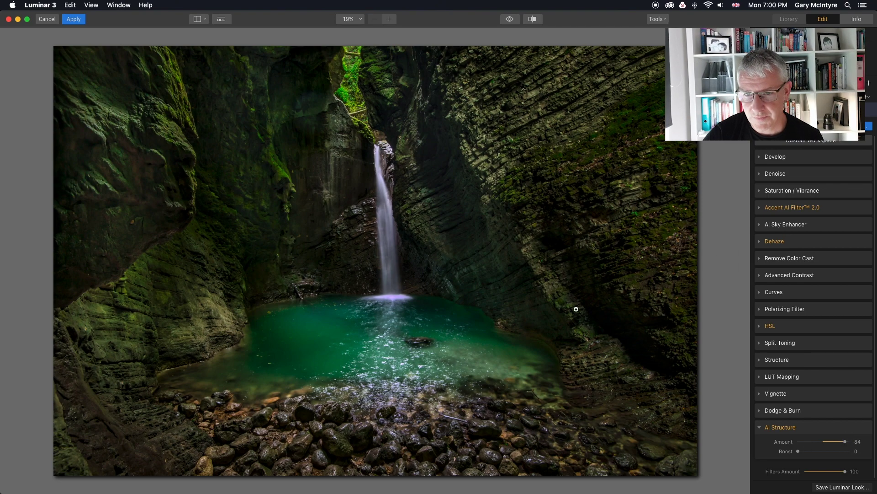
pyautogui.click(866, 428)
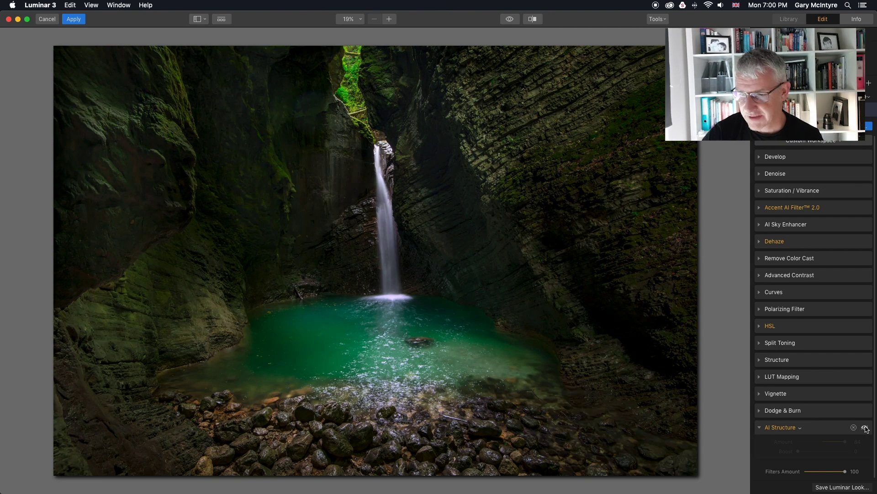
pyautogui.click(865, 427)
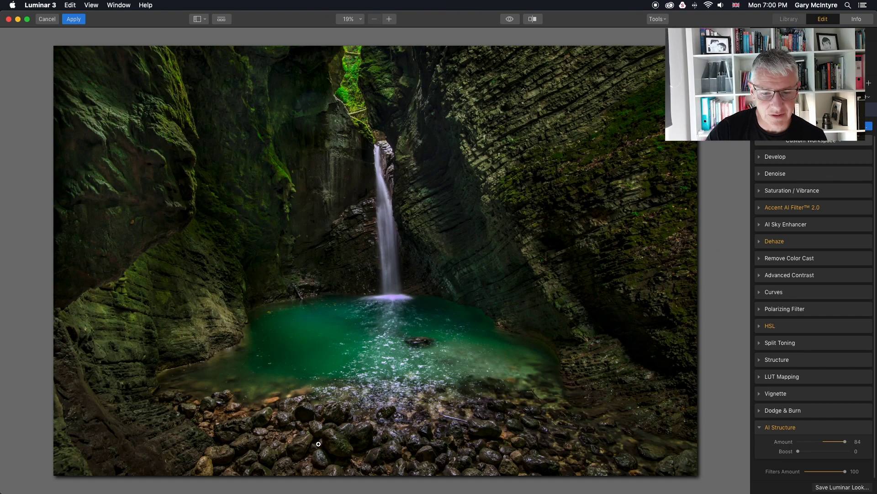
pyautogui.click(331, 436)
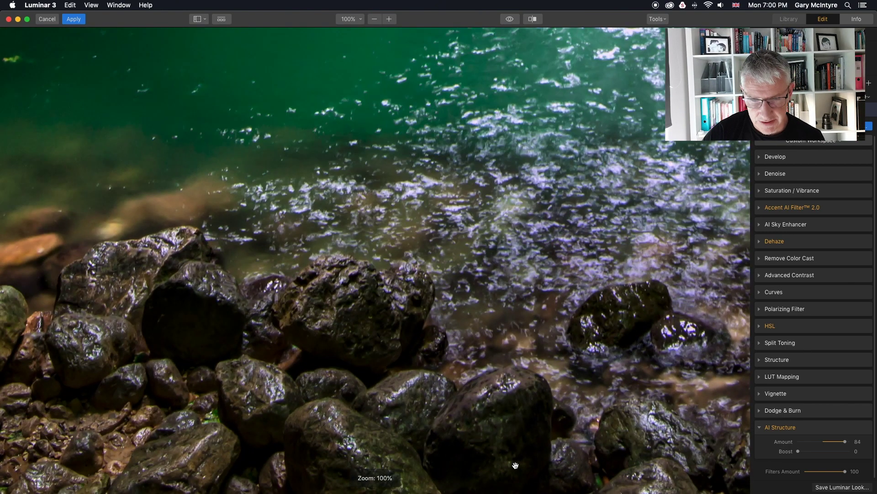
# Step: Sweep a before/after divider across the waterfall photo, then zoom back to fit
pyautogui.click(533, 19)
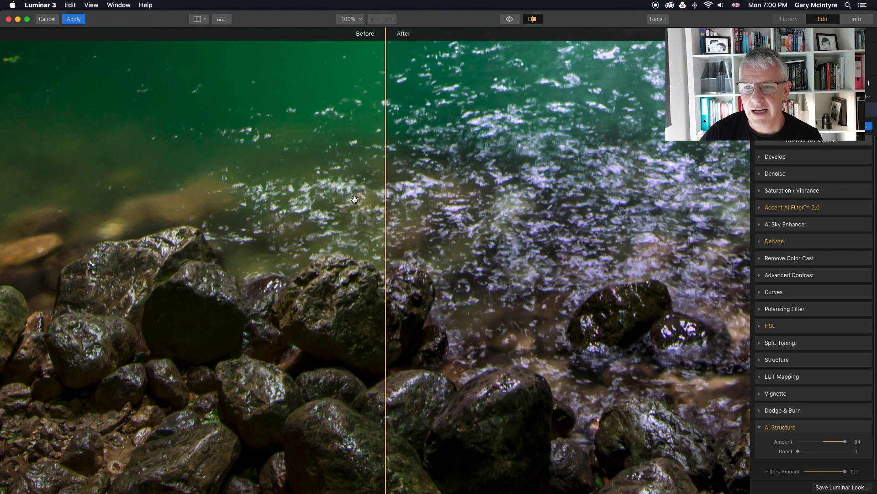
pyautogui.moveTo(384, 214); pyautogui.dragTo(124, 208)
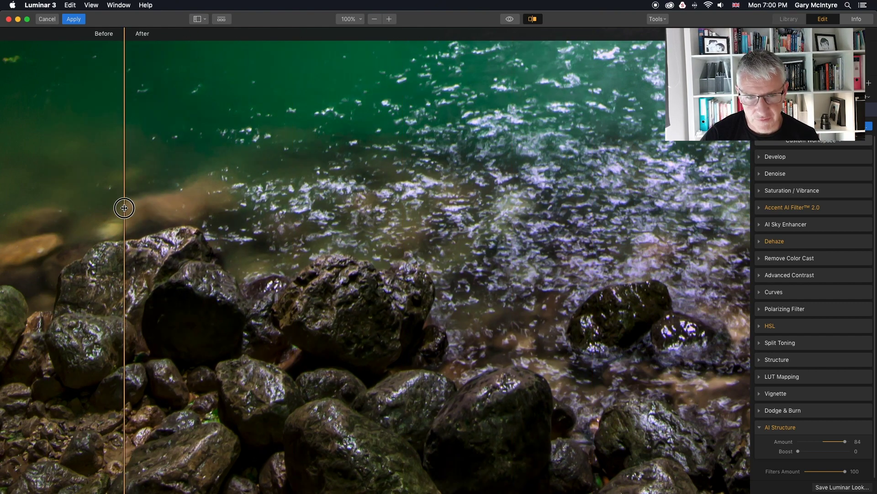
pyautogui.moveTo(124, 208); pyautogui.dragTo(156, 205)
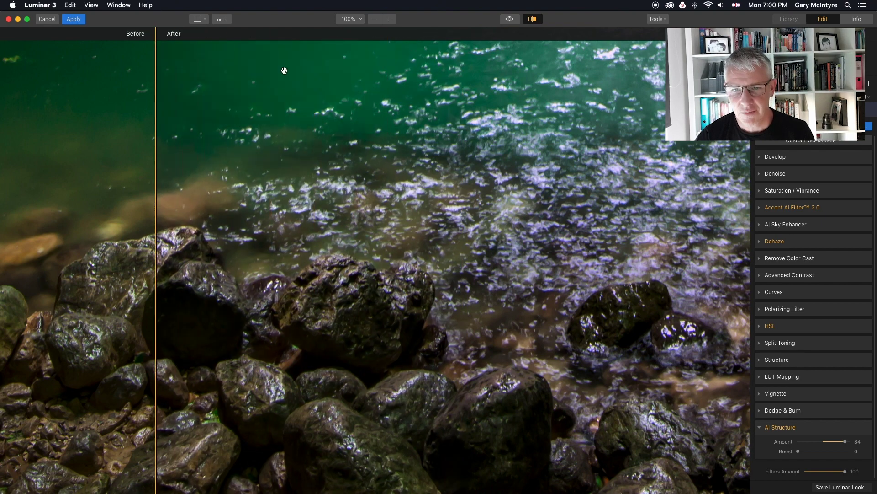
pyautogui.moveTo(155, 210); pyautogui.dragTo(349, 213)
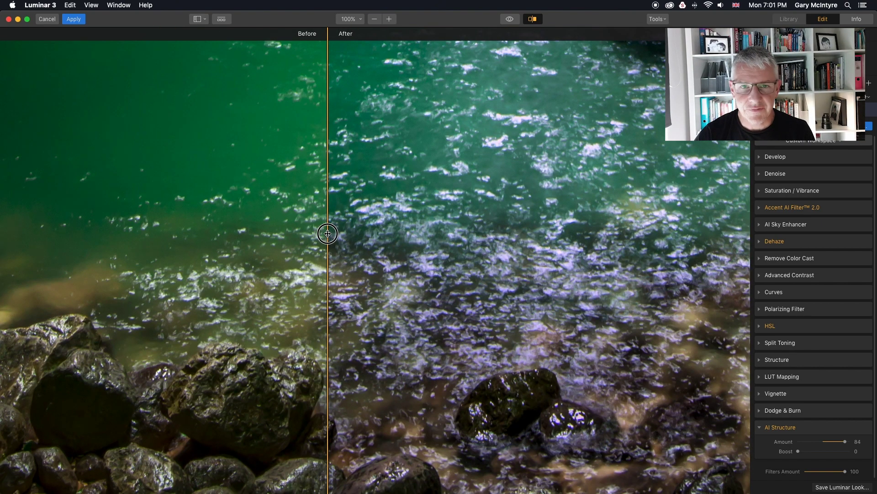
pyautogui.moveTo(328, 233); pyautogui.dragTo(394, 230)
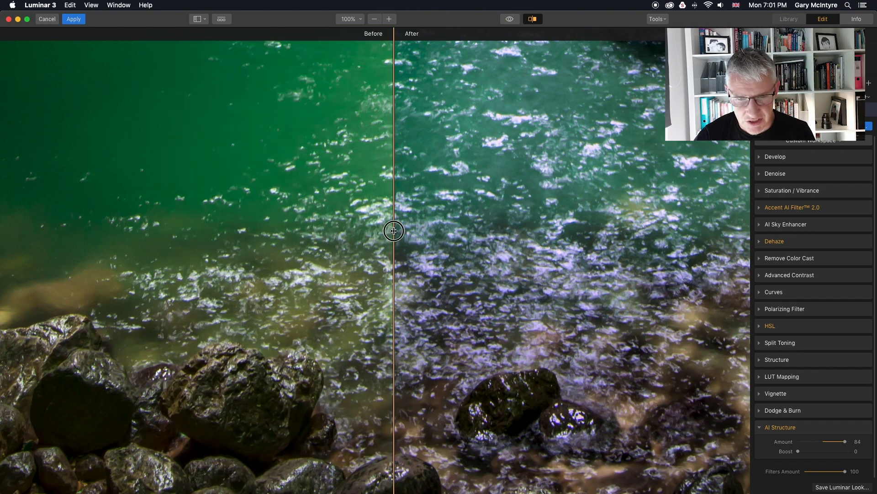
pyautogui.click(410, 249)
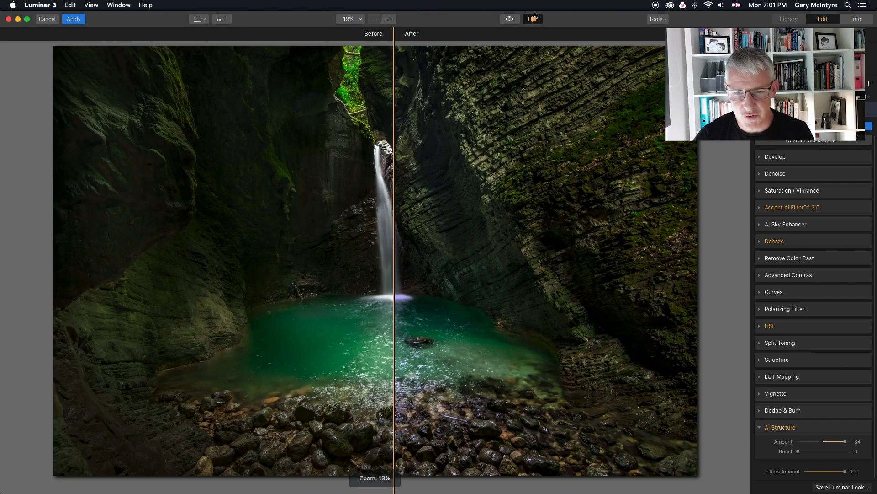
# Step: Turn off compare view and max out AI Structure Amount and Boost at 100
pyautogui.click(533, 17)
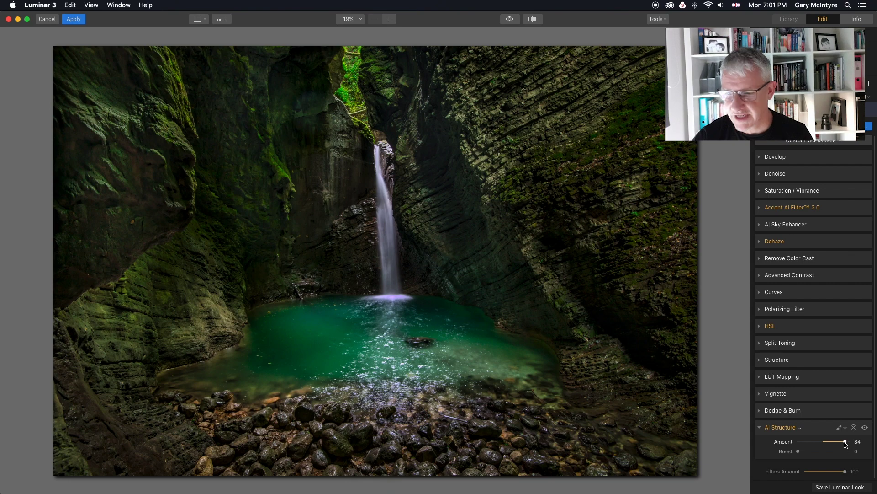
pyautogui.moveTo(846, 444); pyautogui.dragTo(857, 441)
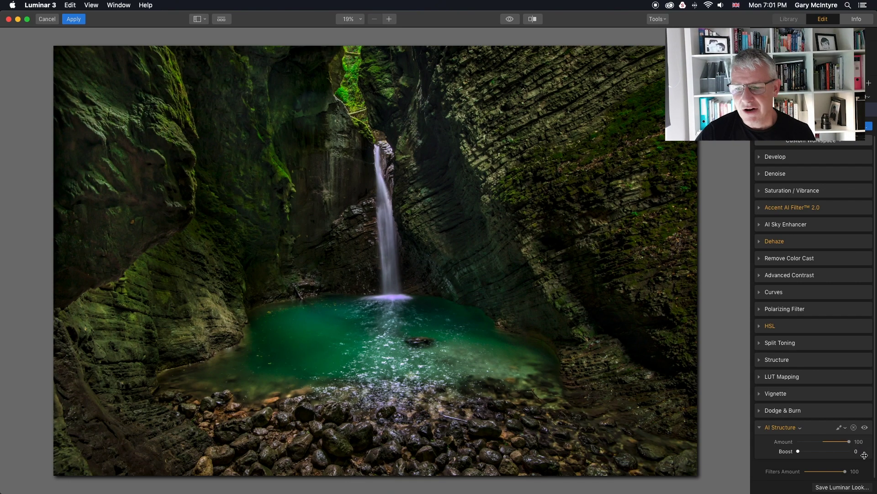
pyautogui.click(844, 428)
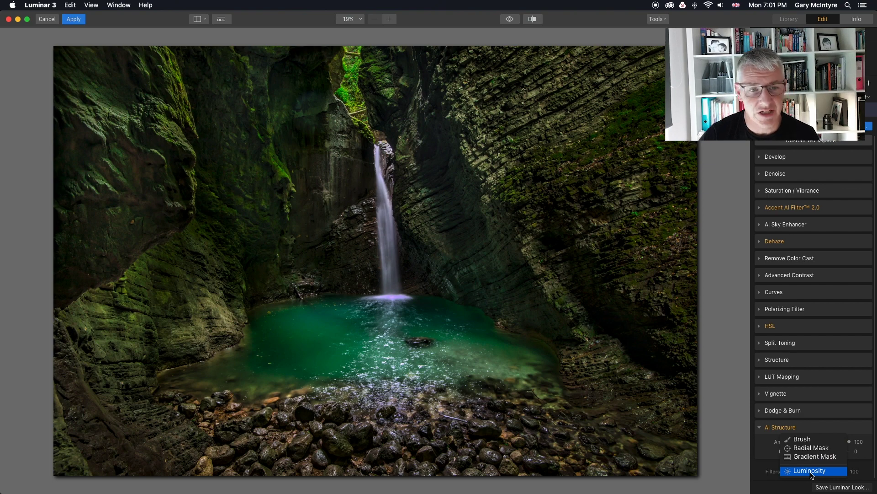
pyautogui.click(872, 444)
pyautogui.moveTo(798, 452); pyautogui.dragTo(844, 451)
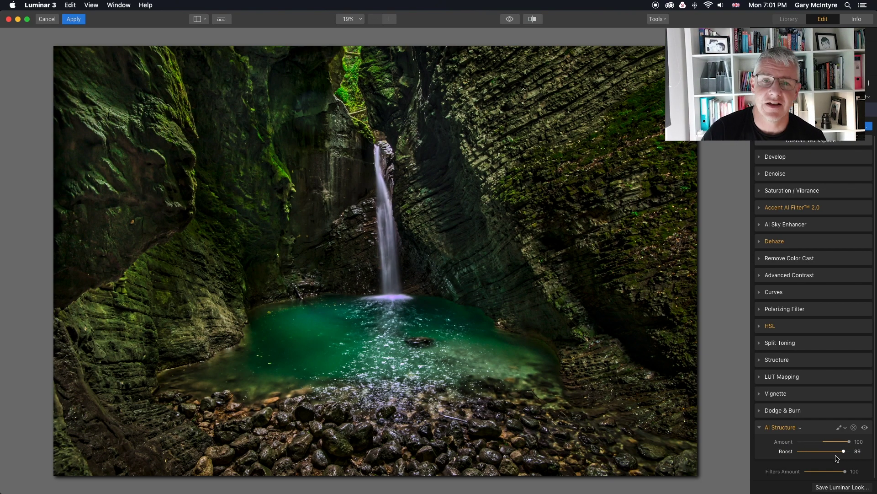
pyautogui.moveTo(844, 451); pyautogui.dragTo(862, 451)
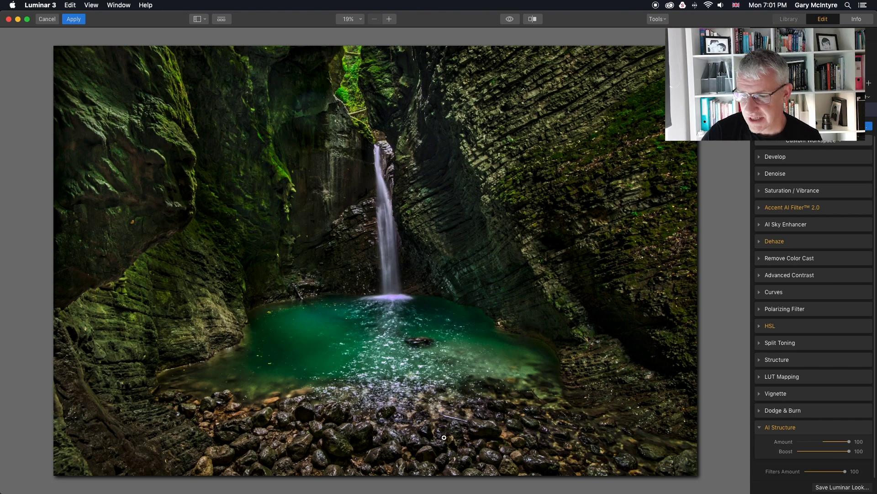
pyautogui.click(344, 434)
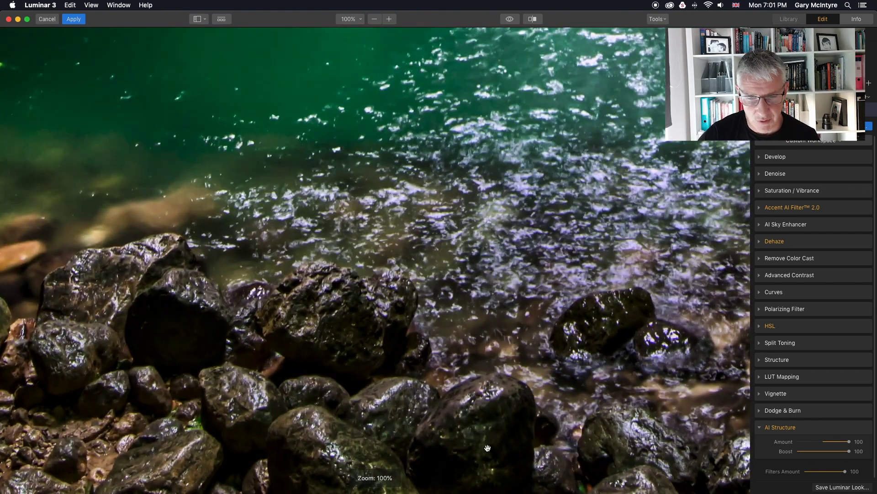
# Step: Sweep the before/after divider across the whole photo to judge the full-strength structure
pyautogui.click(535, 19)
pyautogui.moveTo(395, 248); pyautogui.dragTo(125, 276)
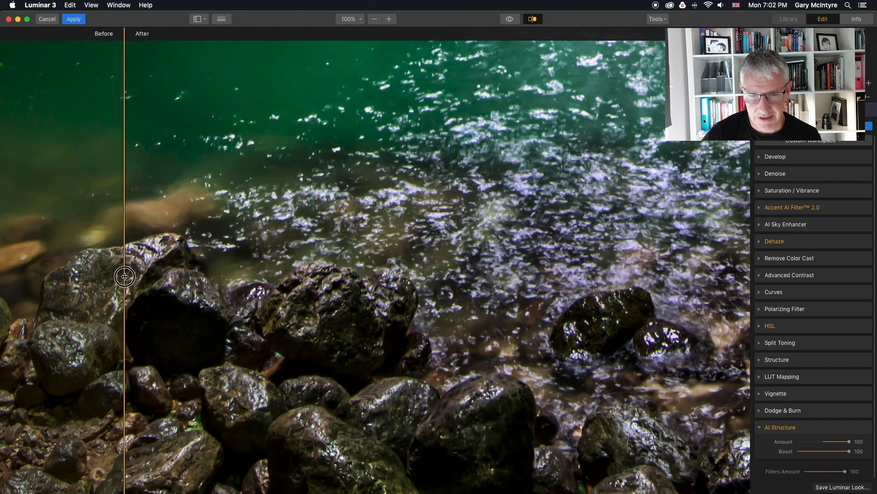
pyautogui.press('super+0')
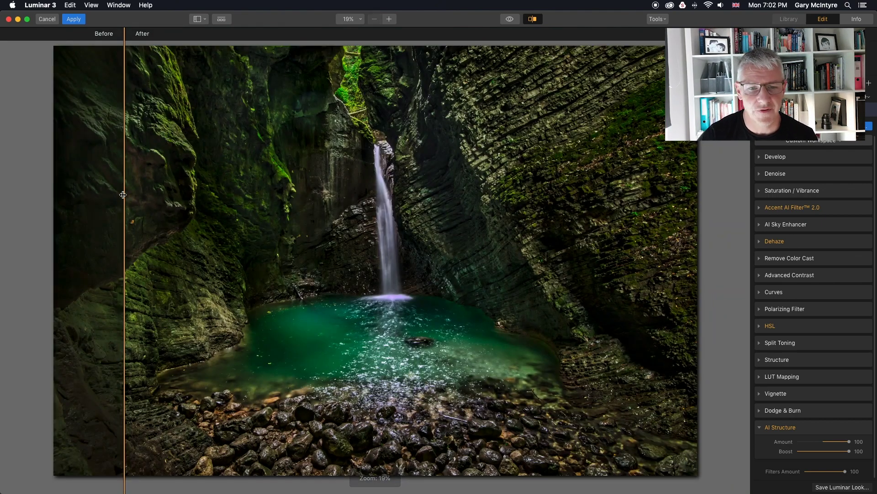
pyautogui.moveTo(123, 196); pyautogui.dragTo(688, 245)
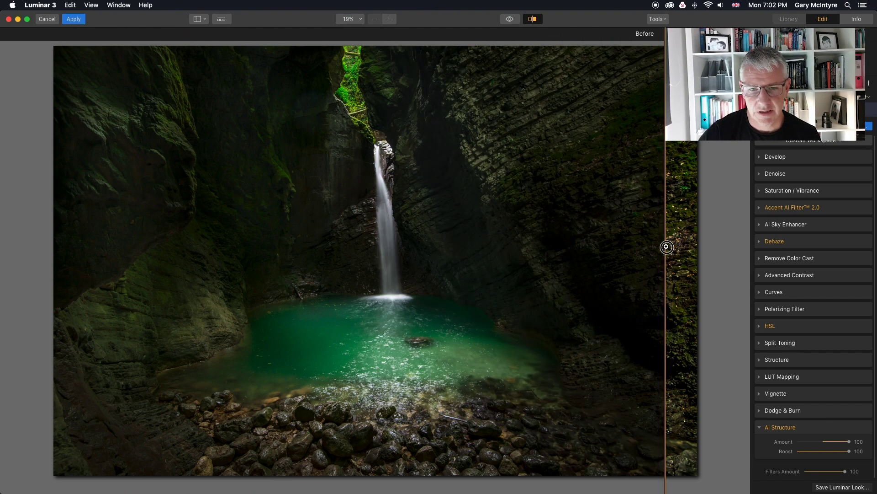
pyautogui.moveTo(666, 247); pyautogui.dragTo(69, 213)
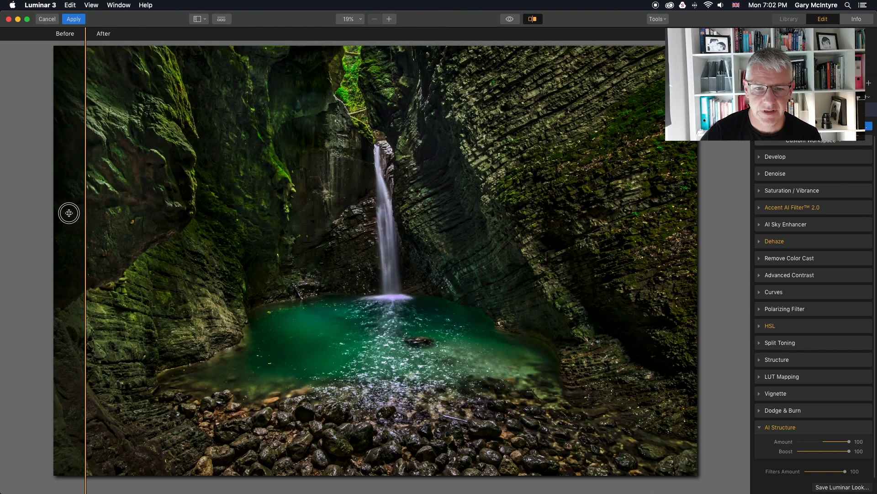
pyautogui.moveTo(87, 163); pyautogui.dragTo(669, 265)
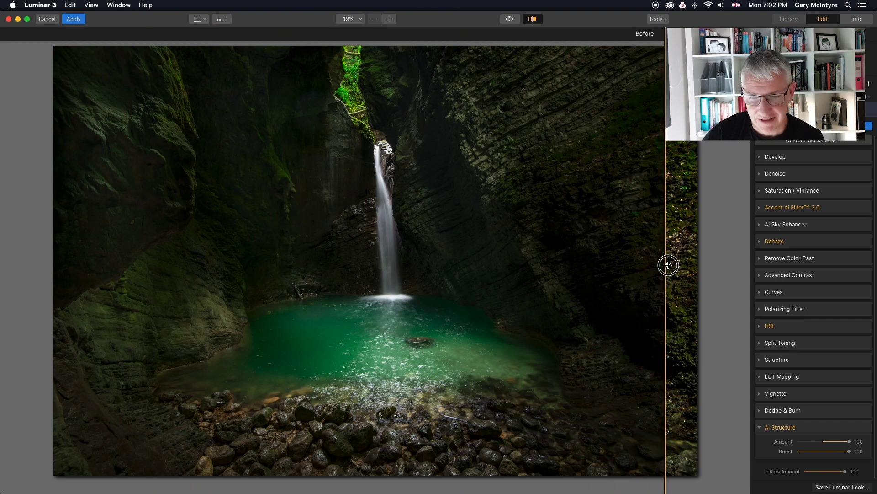
pyautogui.moveTo(669, 265); pyautogui.dragTo(394, 232)
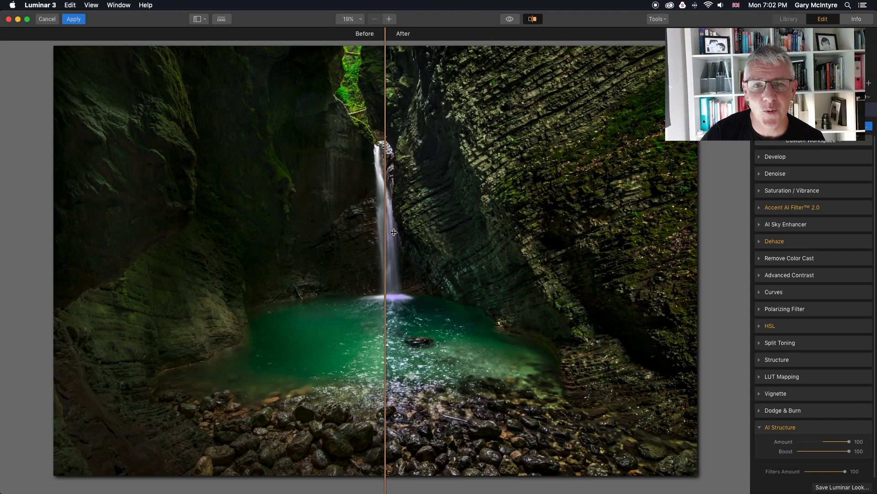
pyautogui.click(532, 18)
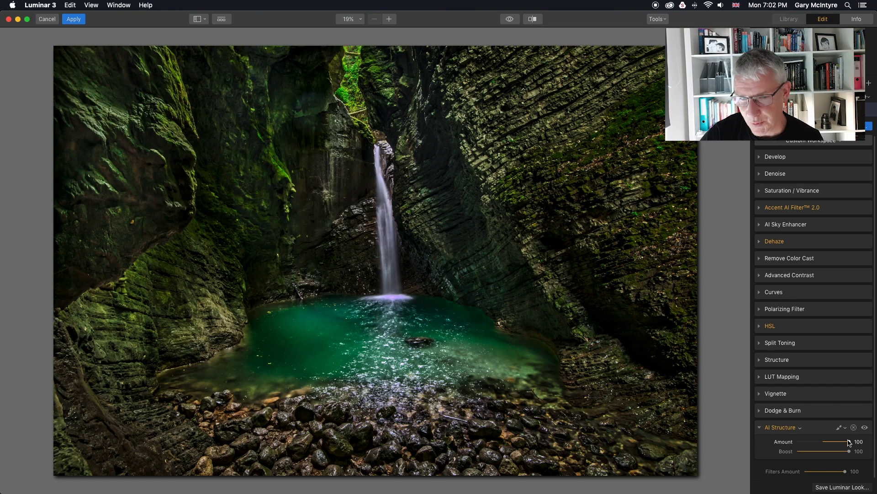
# Step: Lower AI Structure Amount to 61, then to -100 with Boost 7, softening the rocks
pyautogui.moveTo(849, 442); pyautogui.dragTo(799, 454)
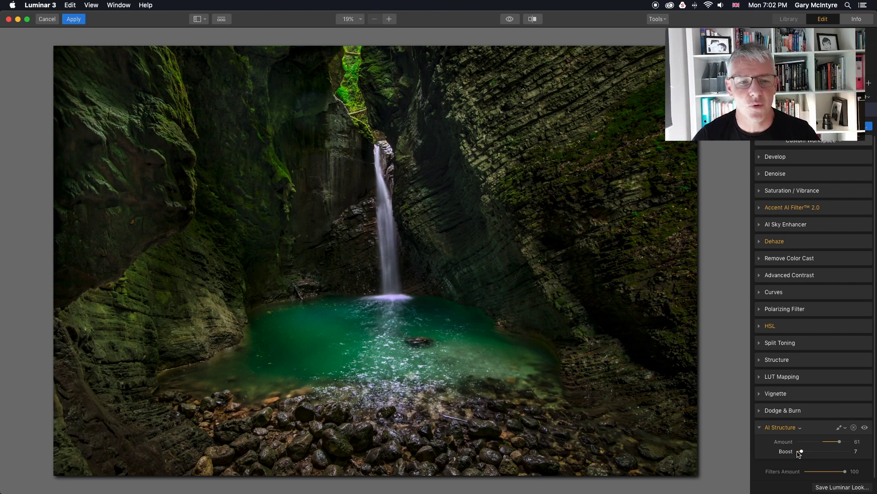
pyautogui.click(839, 442)
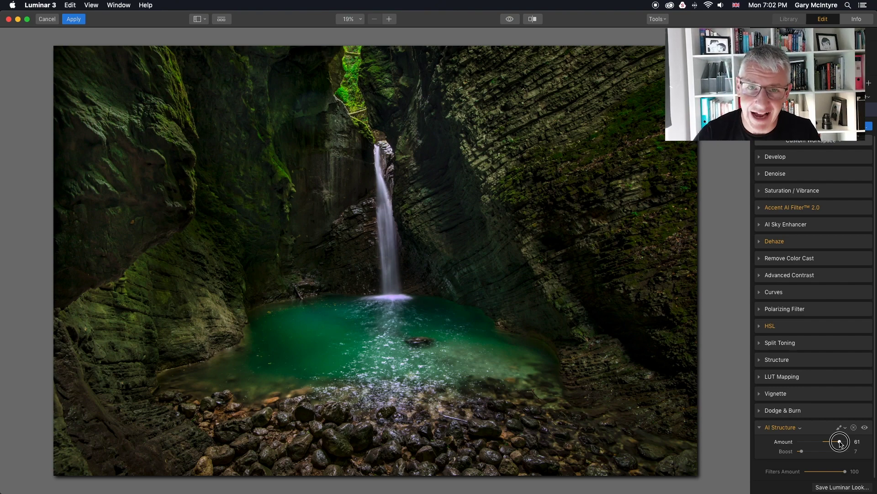
pyautogui.moveTo(840, 442); pyautogui.dragTo(759, 445)
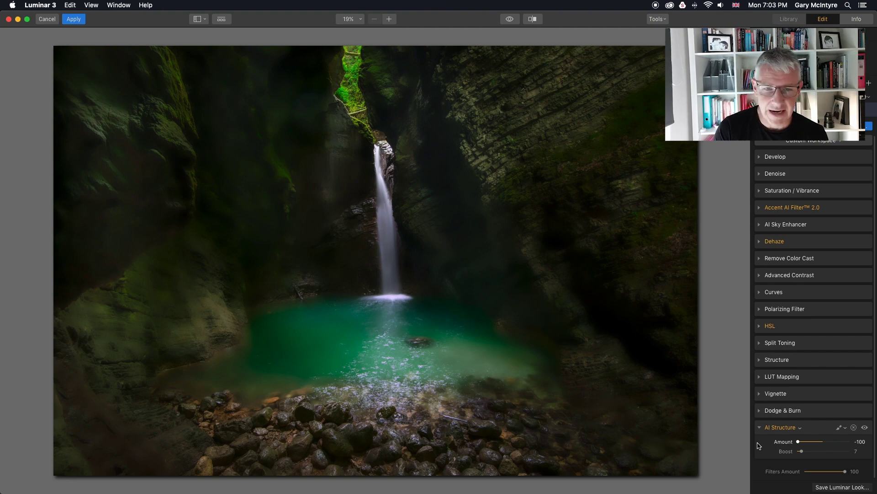
pyautogui.click(490, 147)
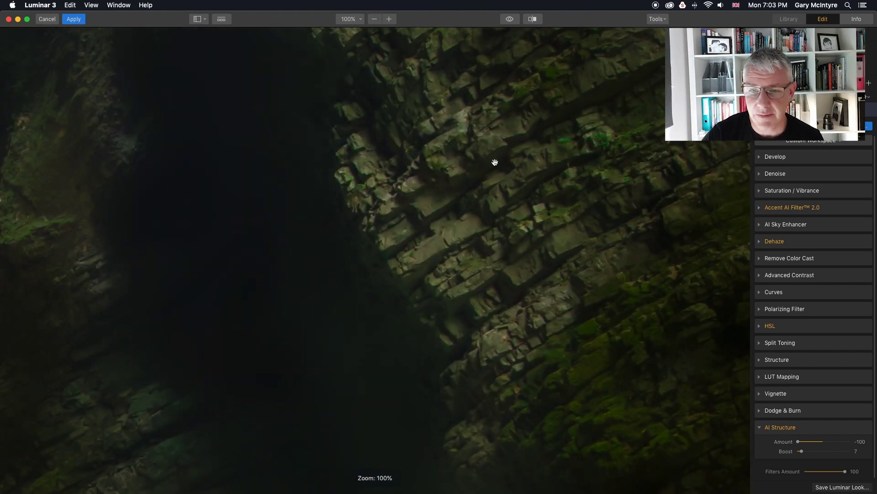
pyautogui.click(495, 163)
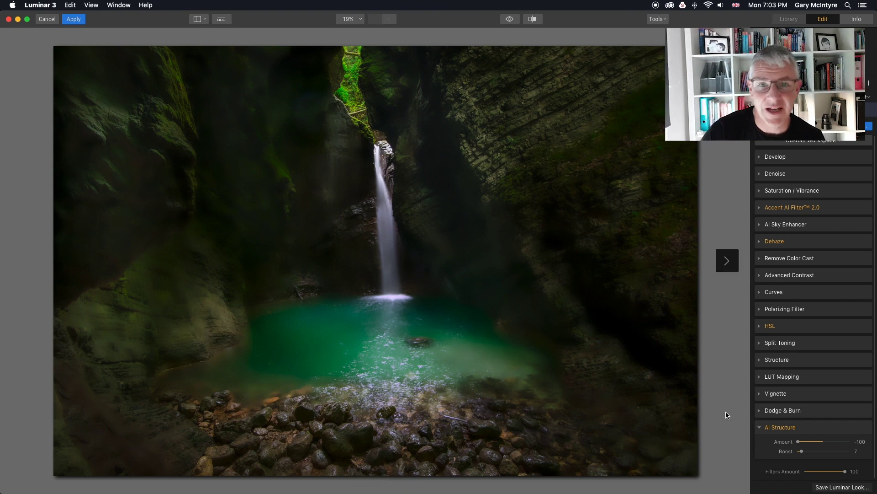
pyautogui.moveTo(799, 441); pyautogui.dragTo(831, 445)
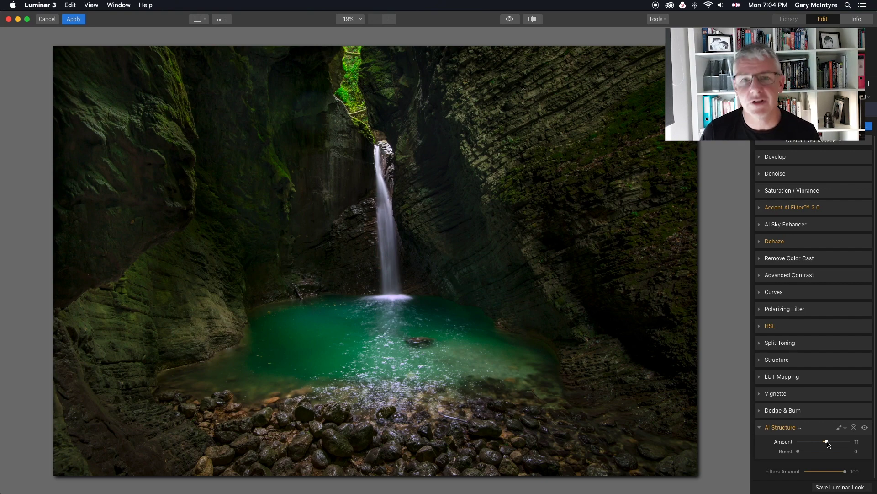
# Step: Nudge AI Structure Amount up to 32, leaving Boost at 0
pyautogui.moveTo(828, 445); pyautogui.dragTo(834, 444)
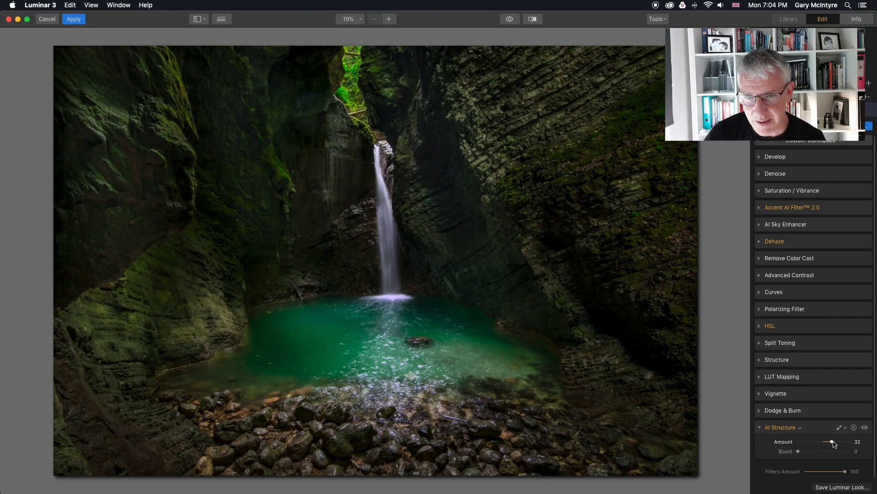